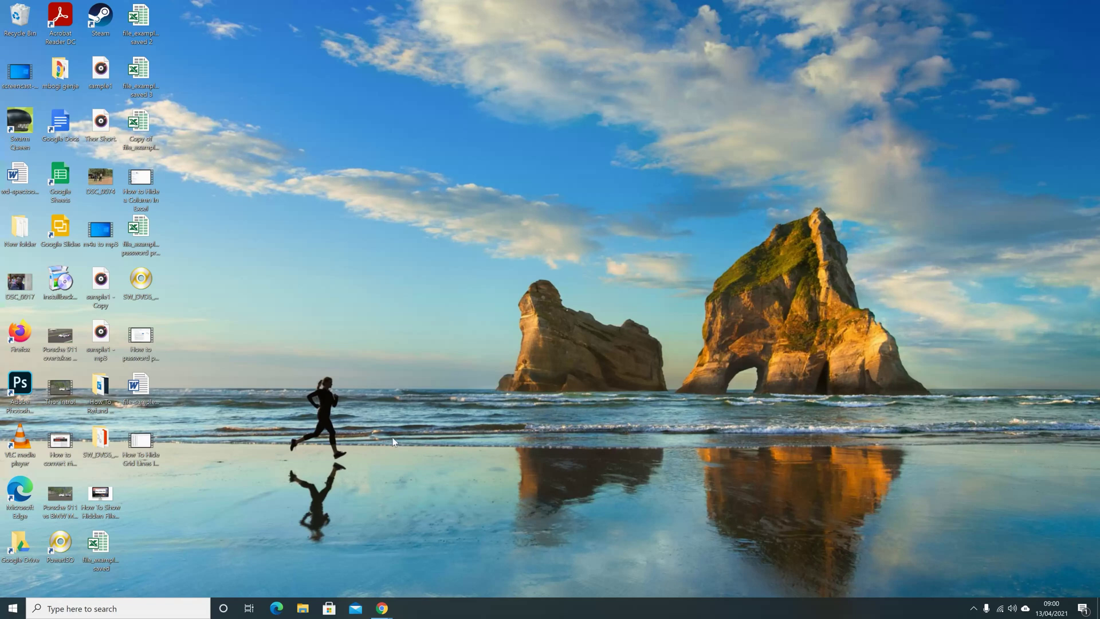
Step: Open Command Prompt by searching 'cmd' and begin typing 'shutdown -s -t'
click(132, 613)
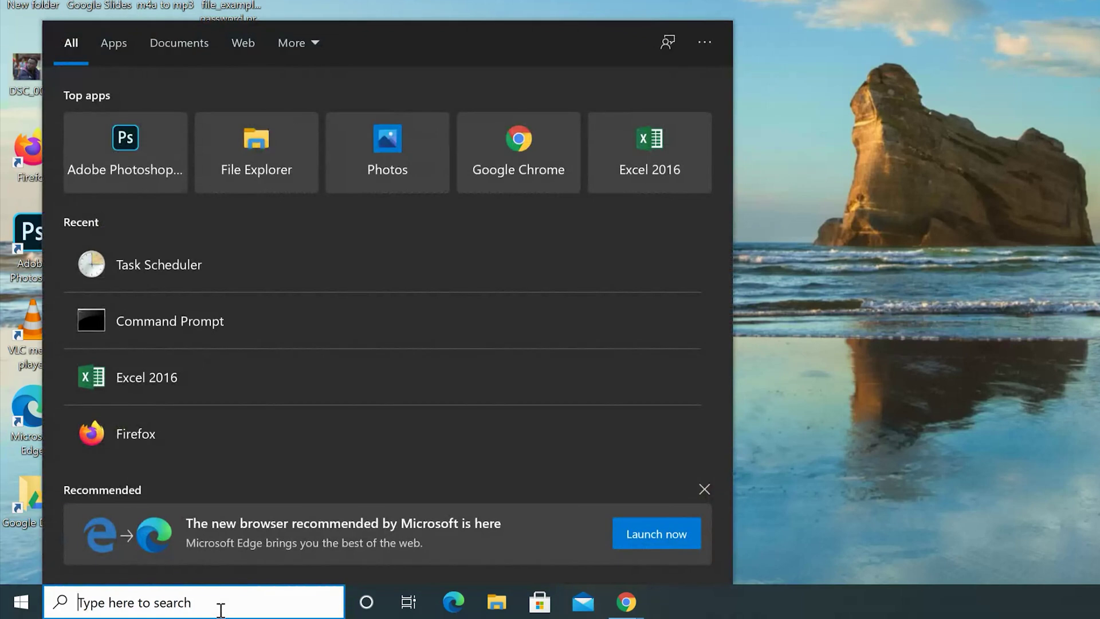
text(cmd)
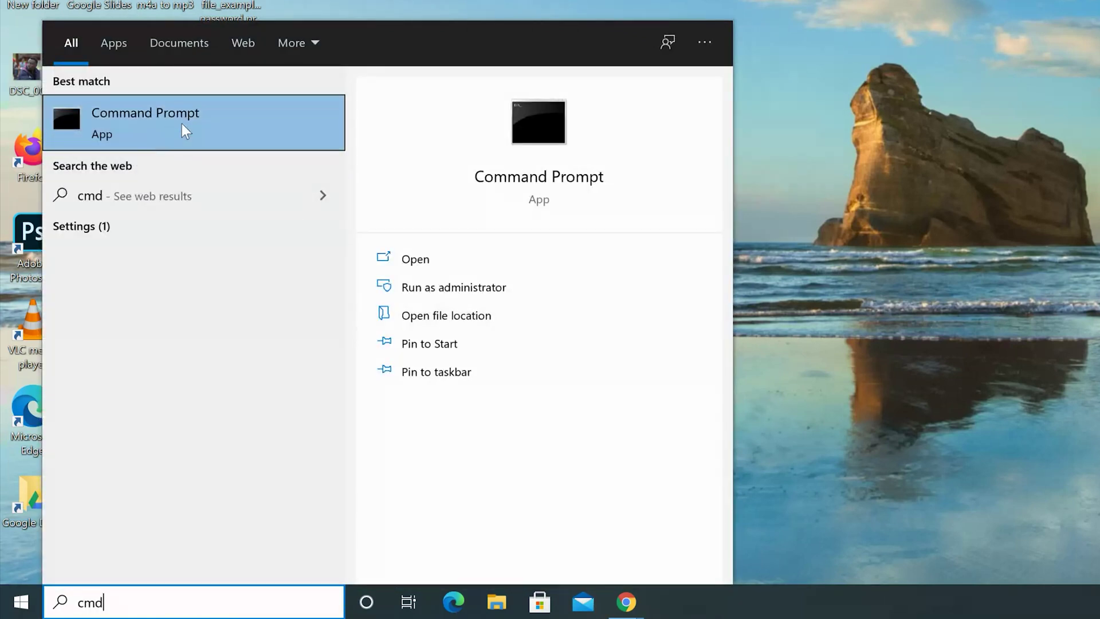
click(197, 121)
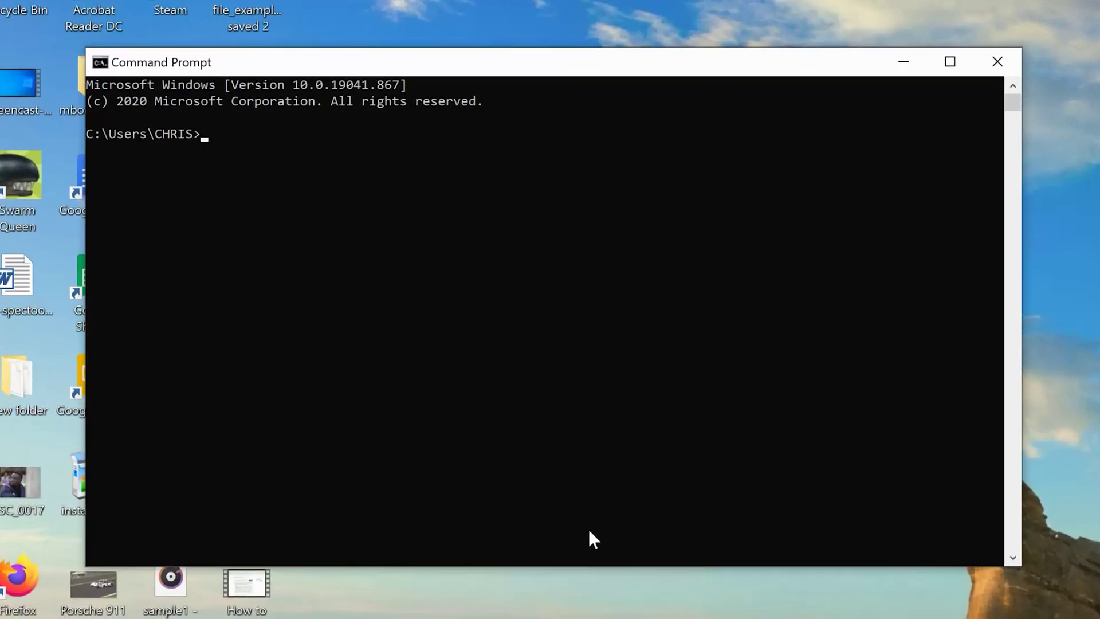
text(shutdown -s -t)
Step: Complete and run 'shutdown -s -t 7200' to shut down in 120 minutes
text(7200)
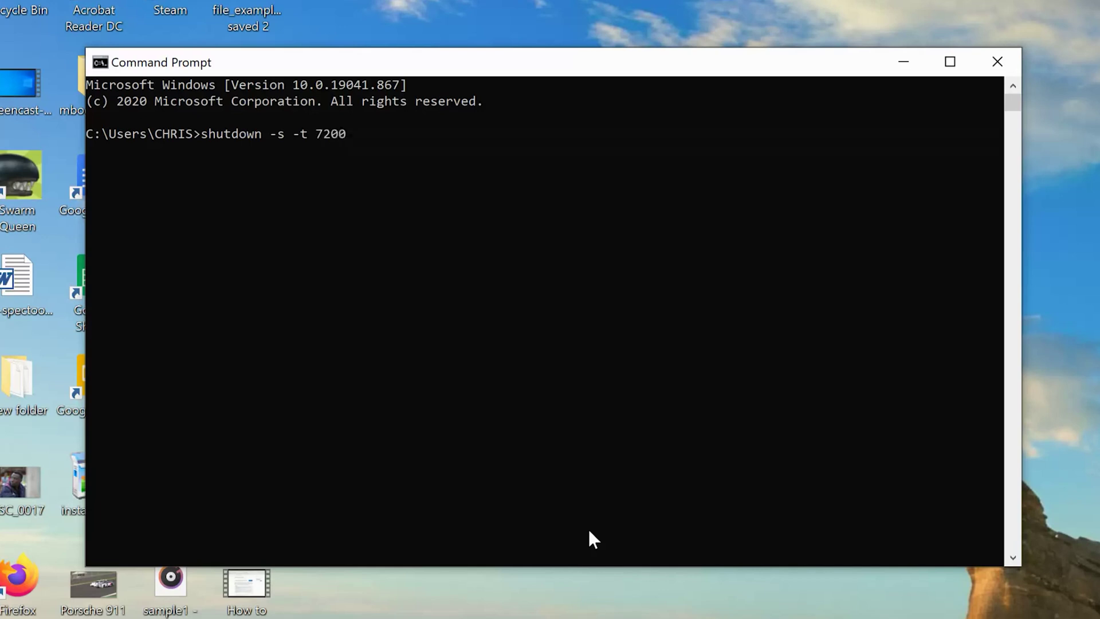
key(Return)
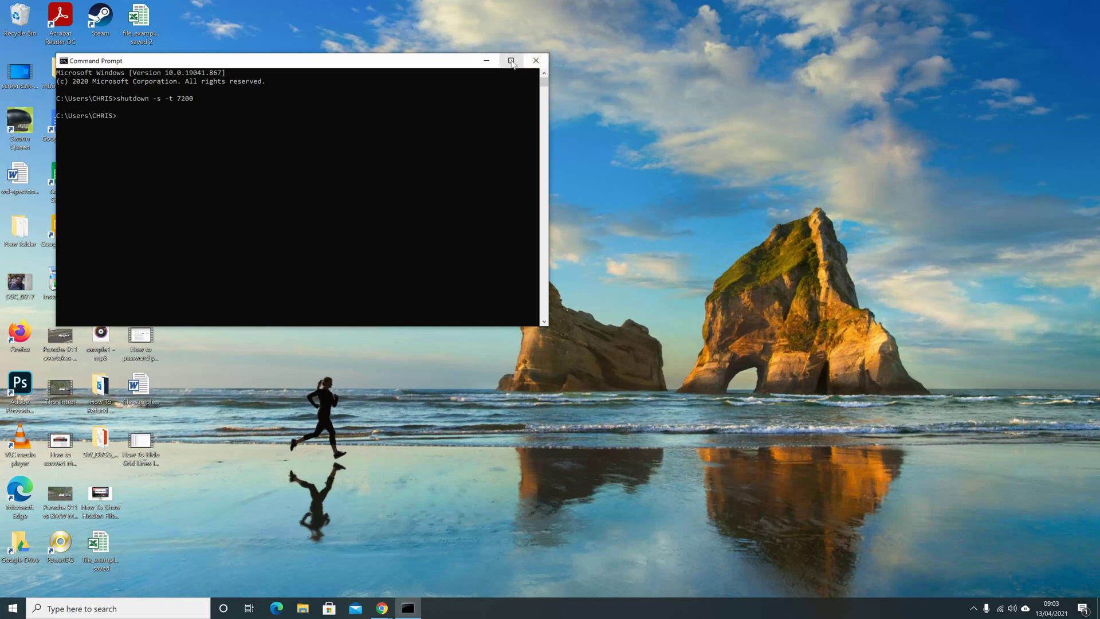
Step: Close the Command Prompt window, leaving the shutdown timer scheduled
click(535, 60)
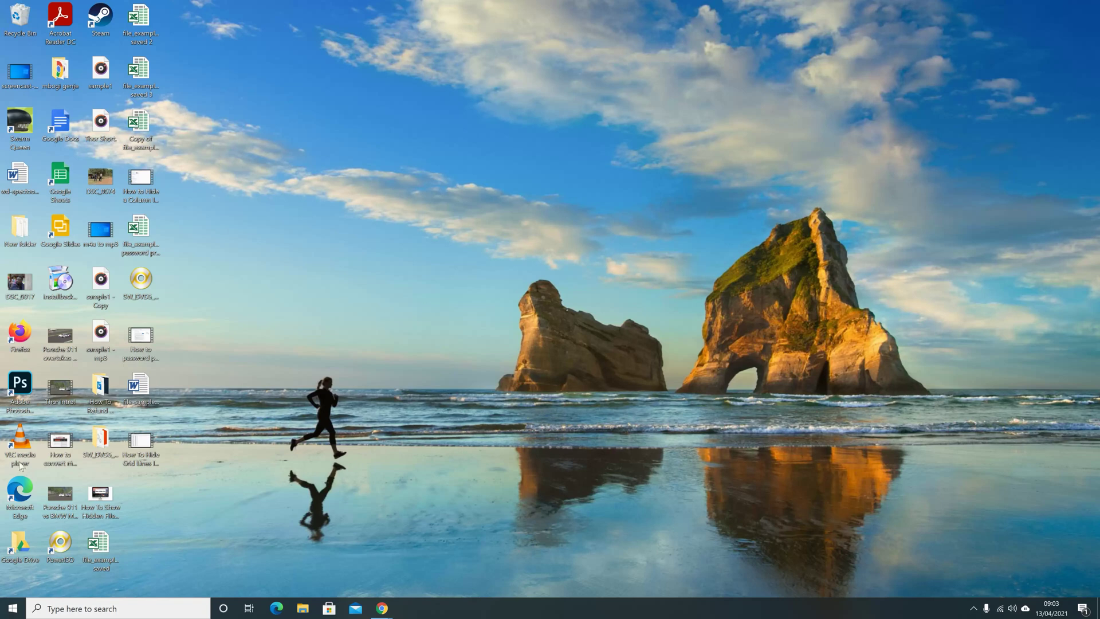
Step: Launch Task Scheduler by searching 'scheduler' and start the Create Basic Task wizard
click(62, 608)
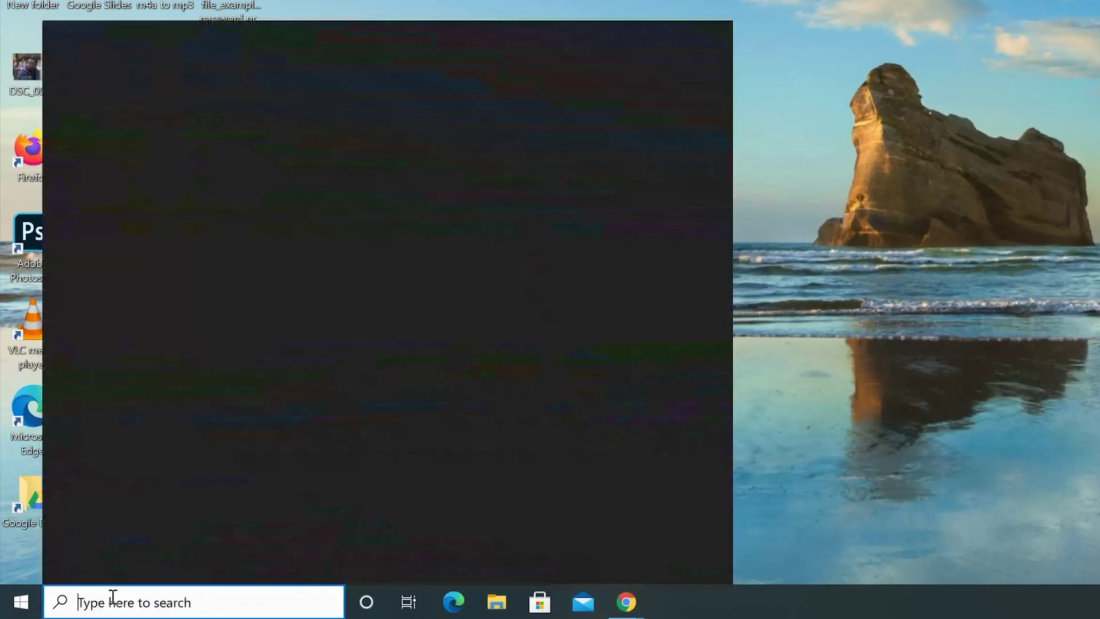
text(scheduler)
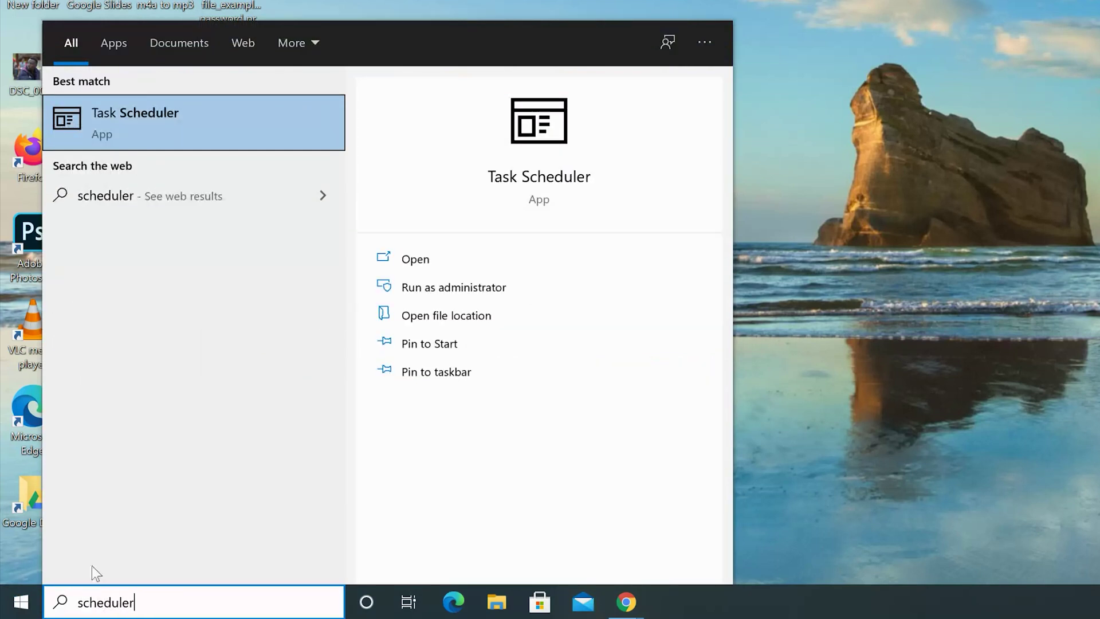
click(197, 117)
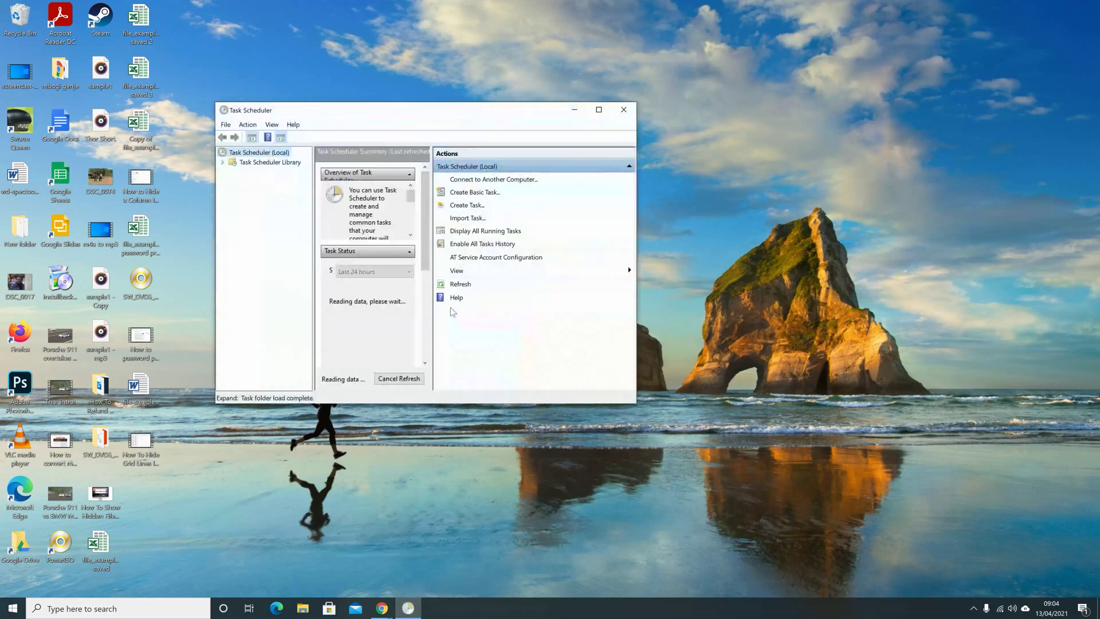
drag(418, 115, 458, 114)
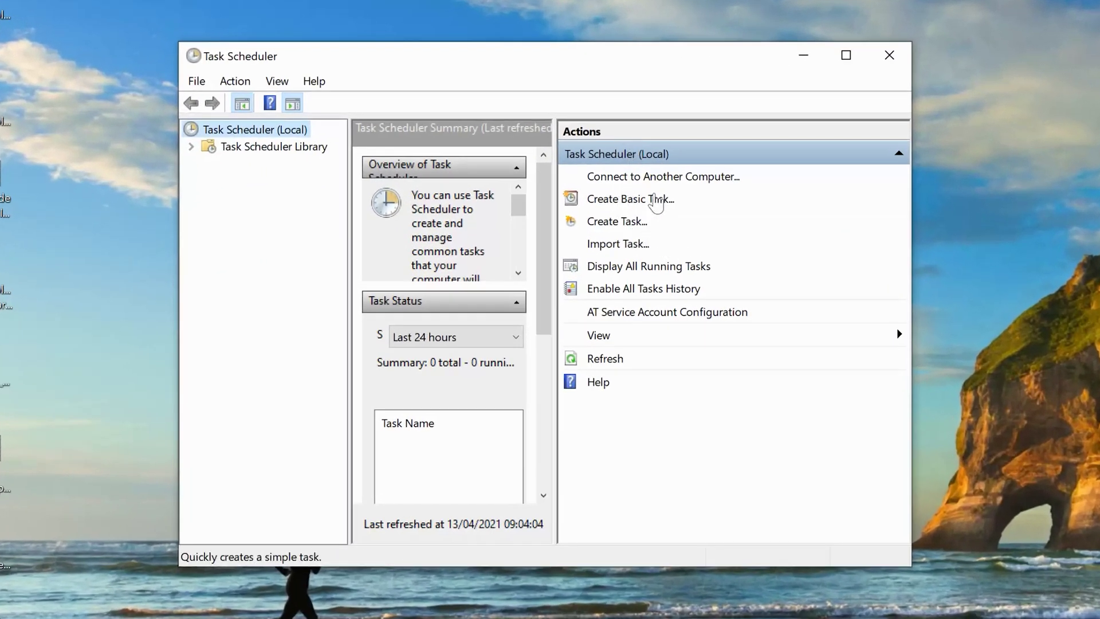
click(657, 200)
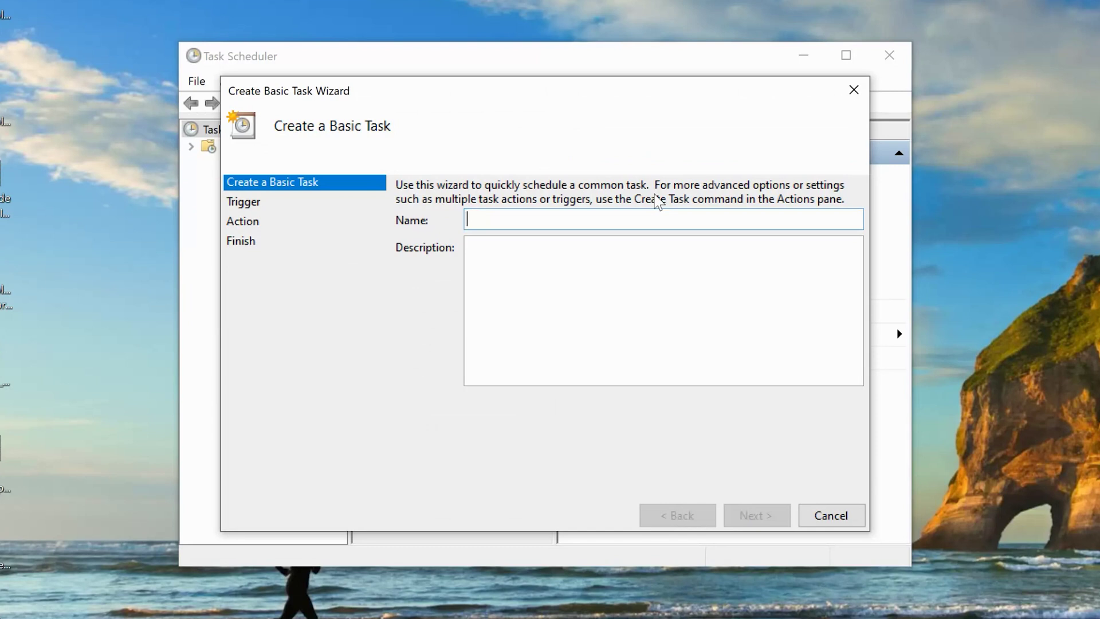
Step: Name the task 'shutdown at 11 pm Everyday', leave the description blank, and continue
text(shut)
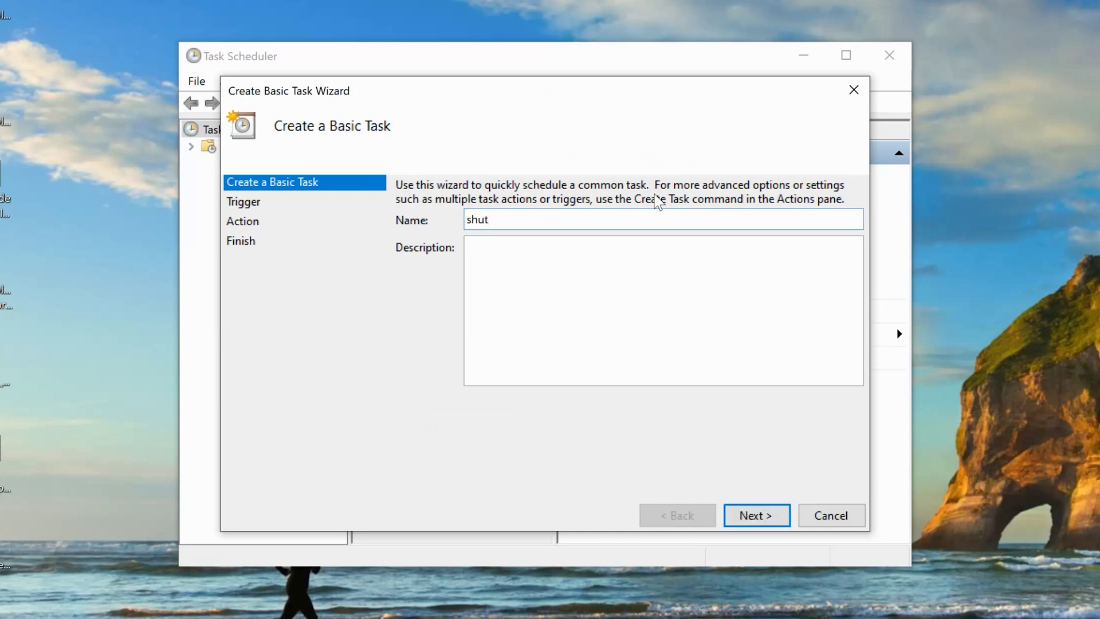
text(down at 11 pm Everyday)
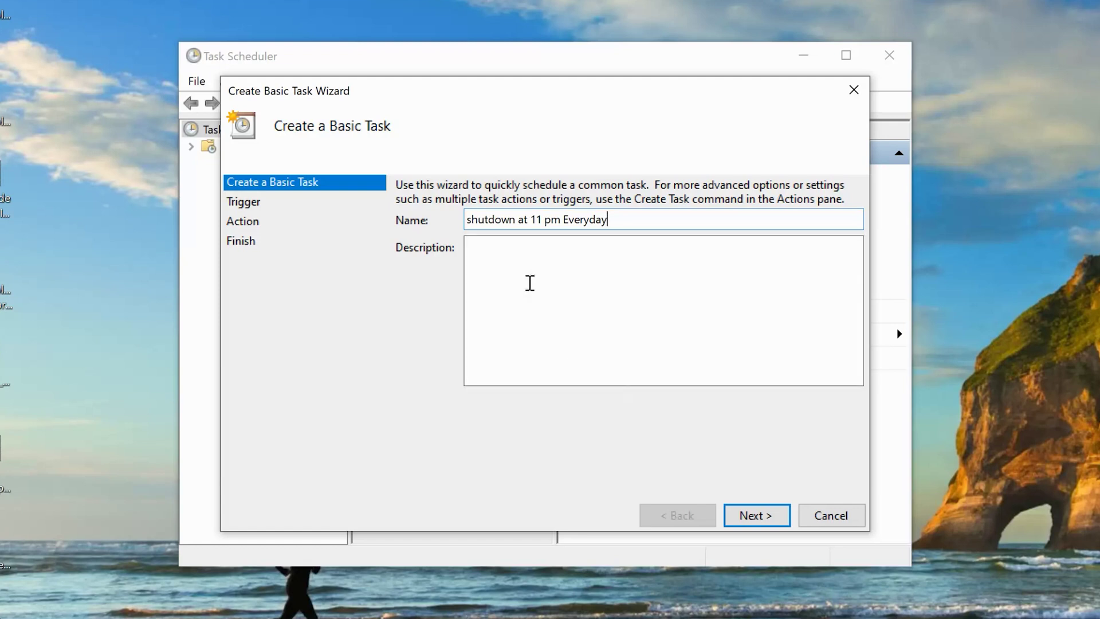
click(530, 282)
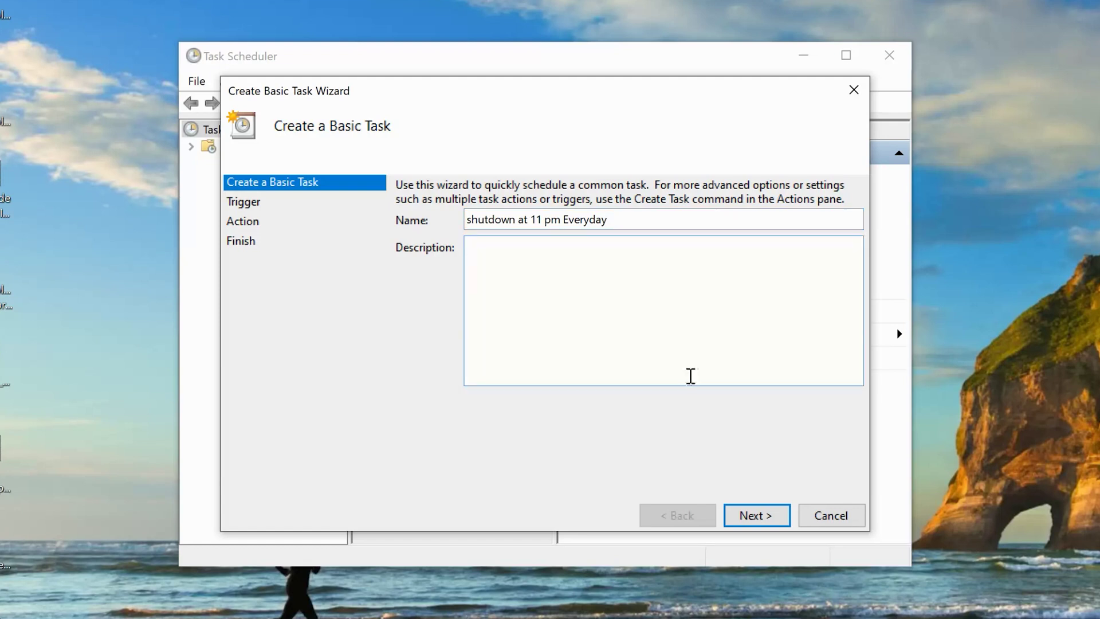
click(763, 522)
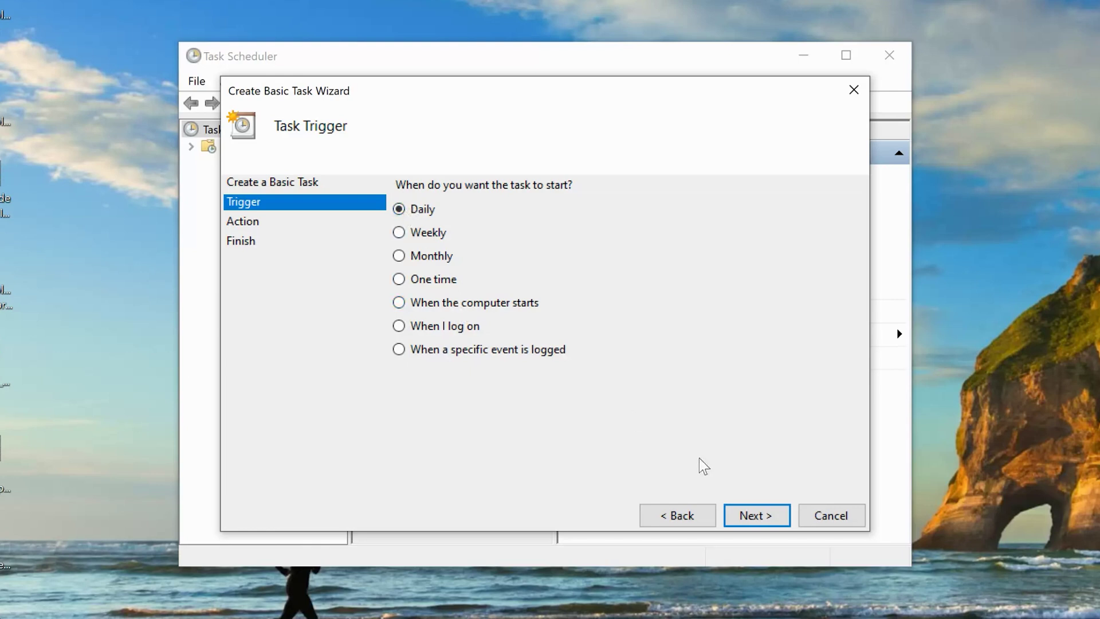
Step: Keep the Daily trigger and raise the start hour to 23
click(778, 519)
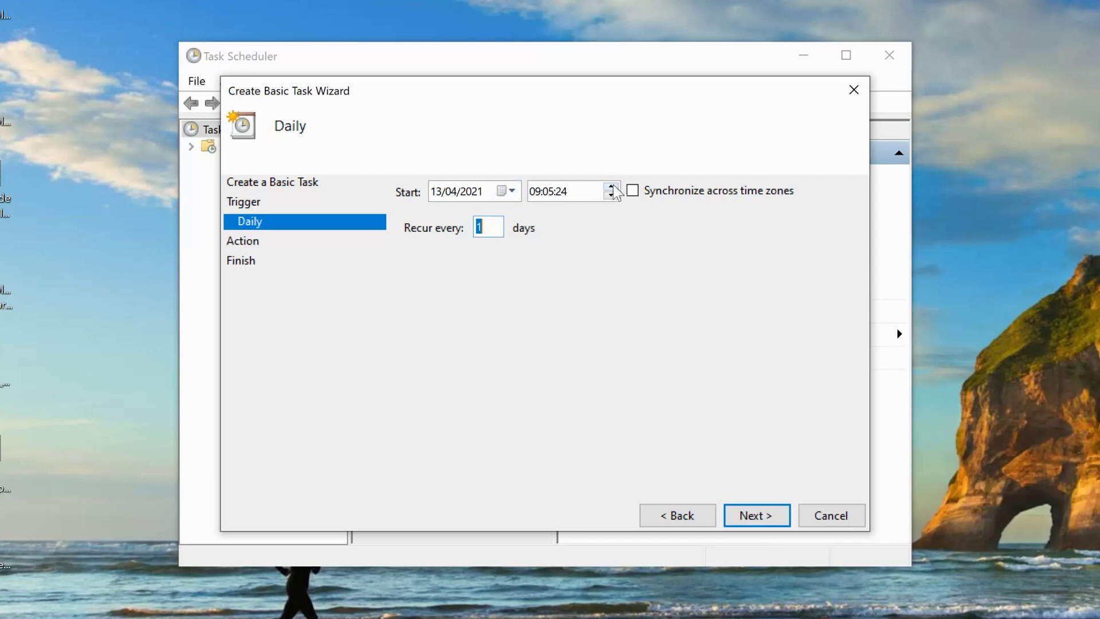
click(534, 191)
click(611, 187)
click(610, 186)
click(611, 186)
click(610, 187)
double_click(615, 187)
click(615, 186)
double_click(615, 186)
click(615, 187)
double_click(615, 186)
click(615, 186)
click(616, 186)
Step: Zero the minutes and seconds so the daily start time is 23:00:00
click(549, 191)
text(0000)
click(753, 517)
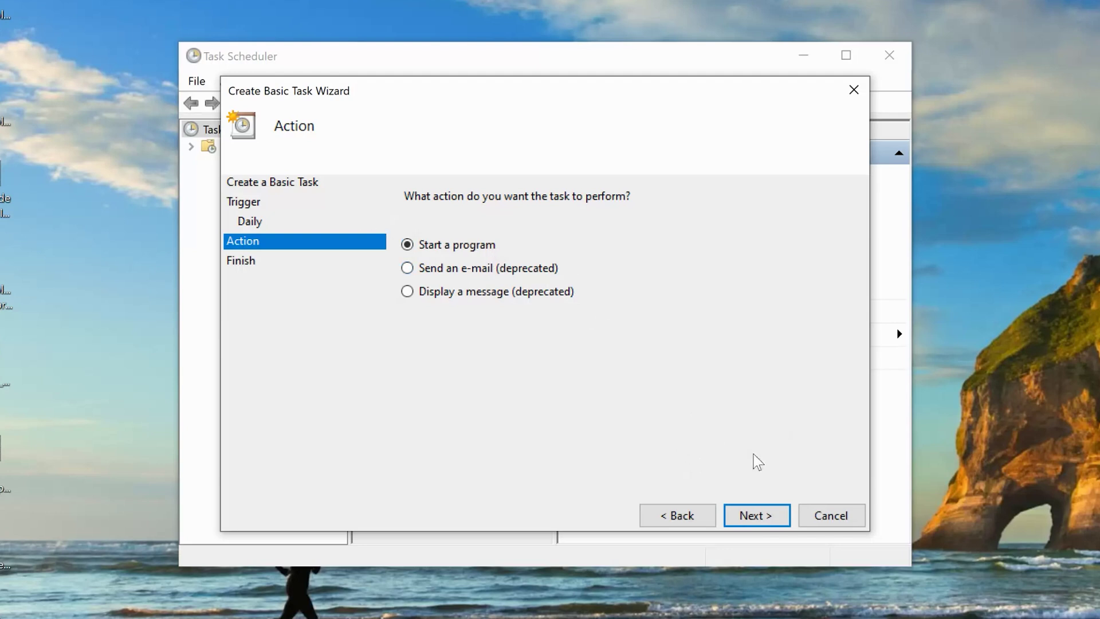
Step: Set the action to start program 'shutdown' with arguments '/s /f /t 0'
click(765, 517)
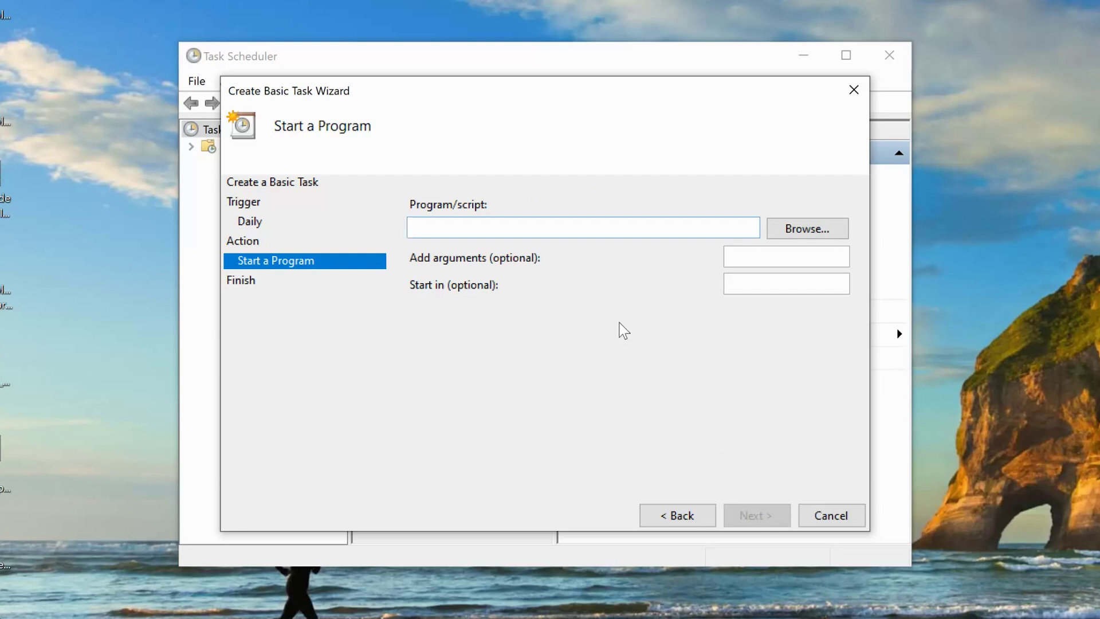
text(shutdown)
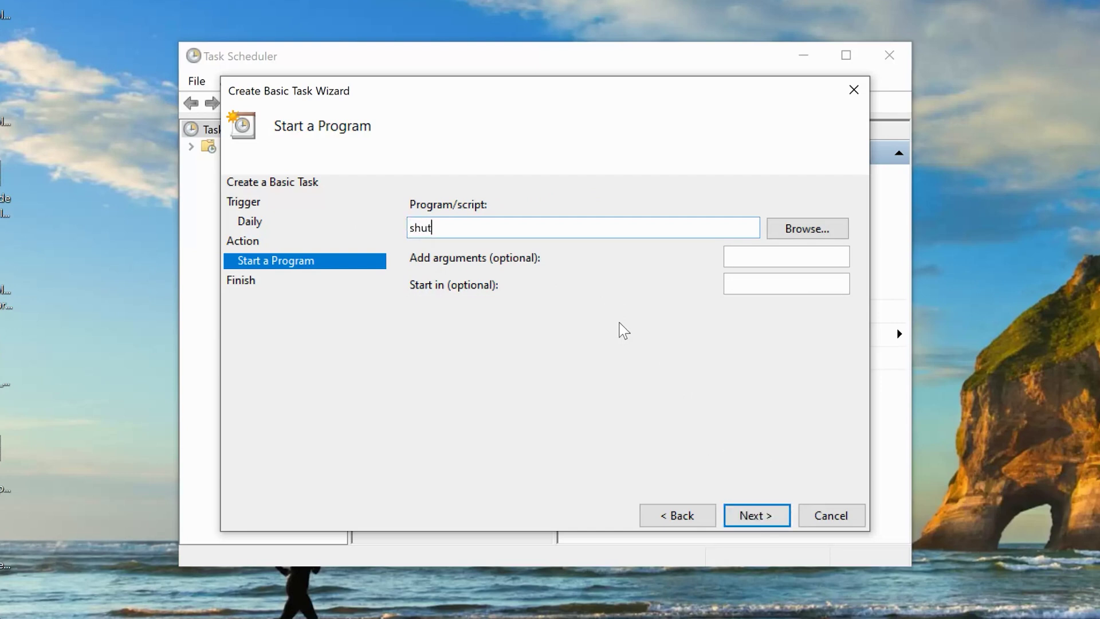
click(747, 255)
text(/s /f /t 0)
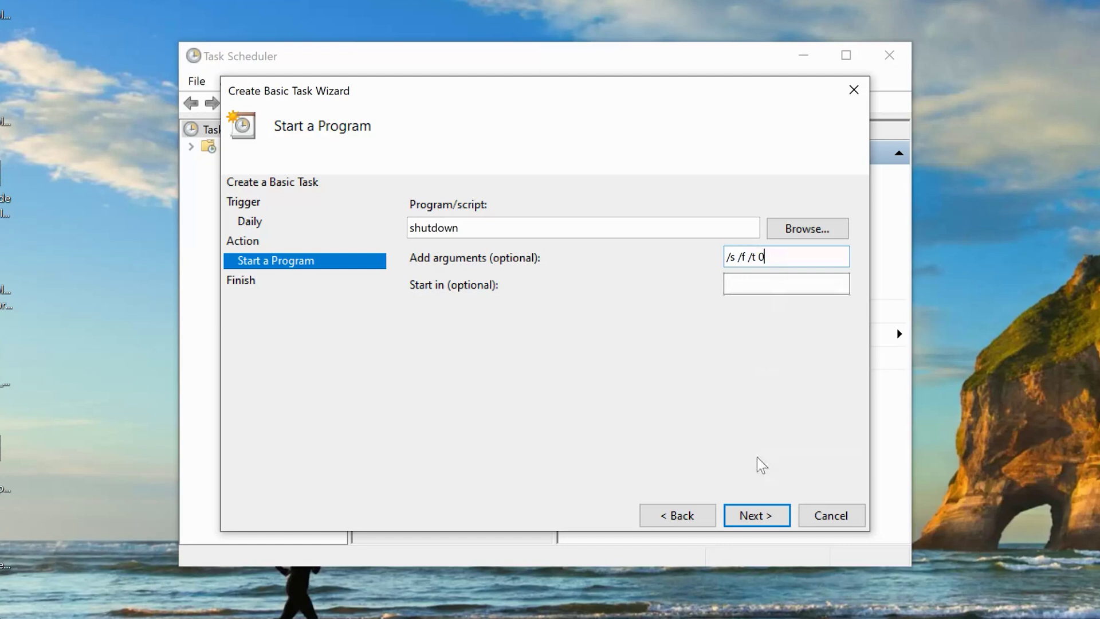
click(760, 513)
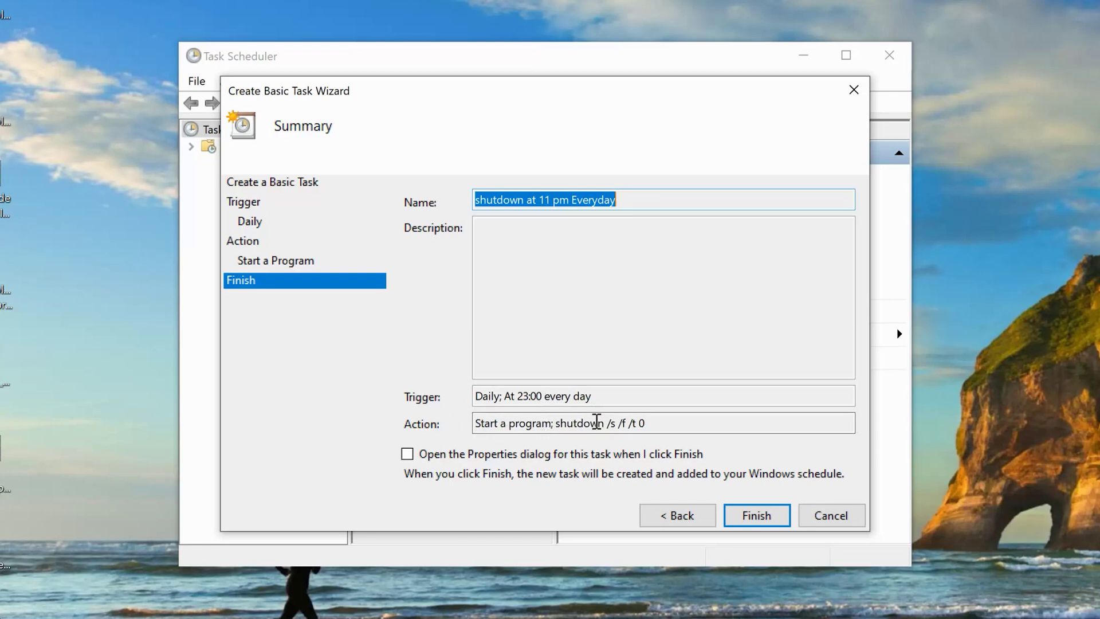
Step: Confirm the summary and create the 'shutdown at 11 pm Everyday' task
click(745, 517)
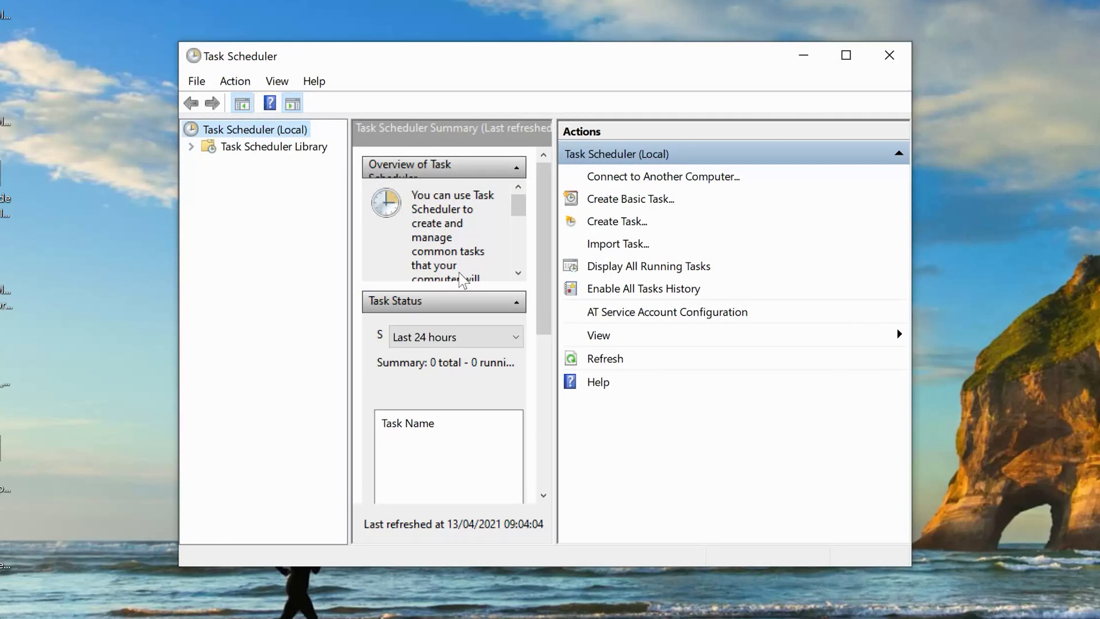